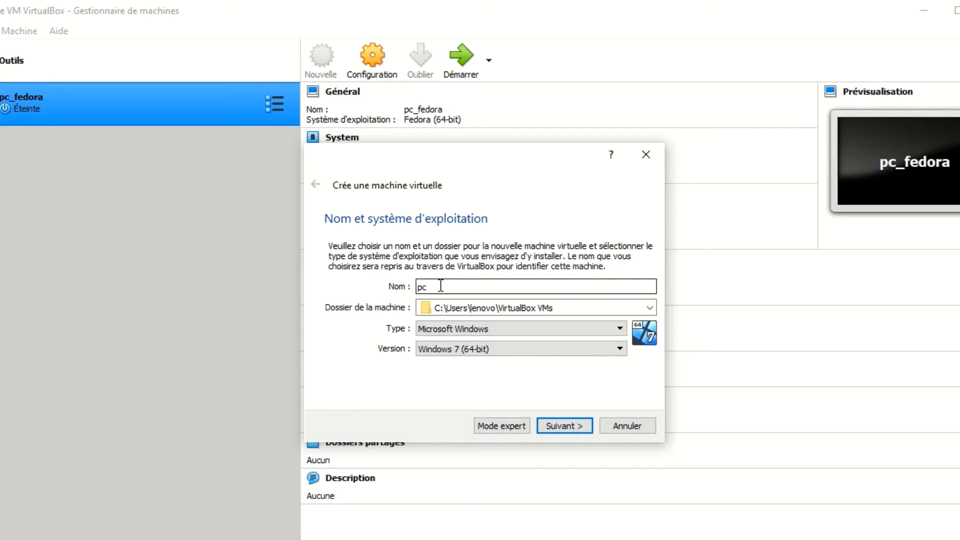
- Name the new virtual machine "pc win_server"
text(8)
key(BackSpace)
text(win_server)
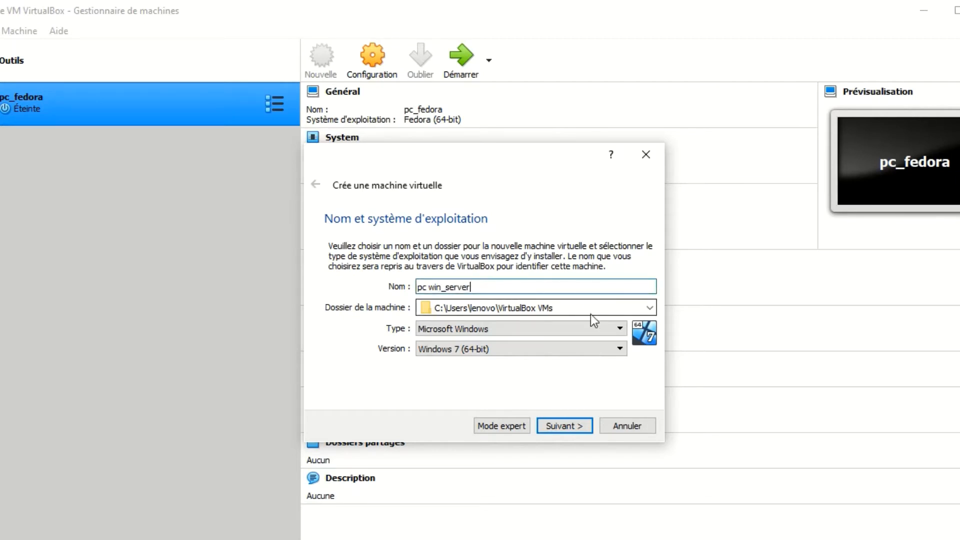
- Set the machine folder to the Nouveau nom (D:) drive
click(650, 308)
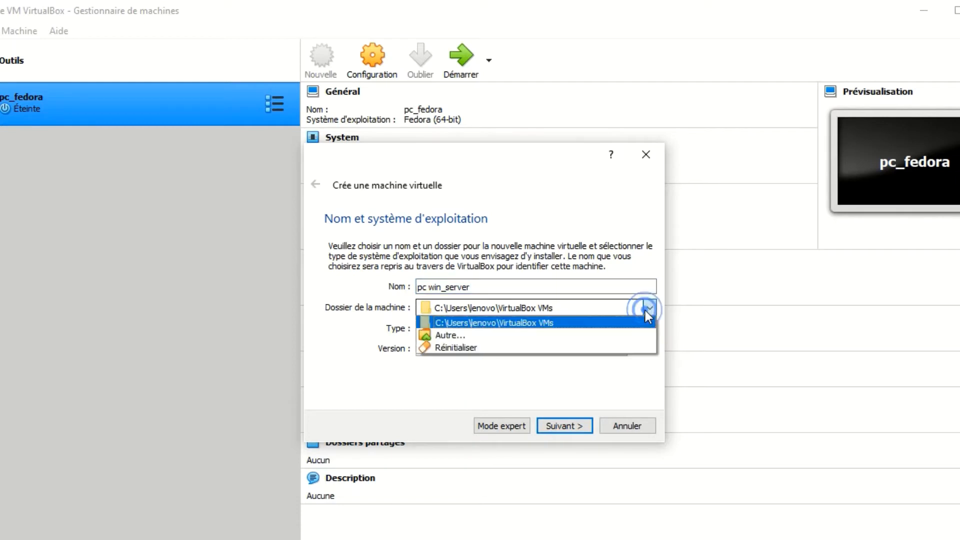
click(577, 338)
scroll(348, 380, down, 3)
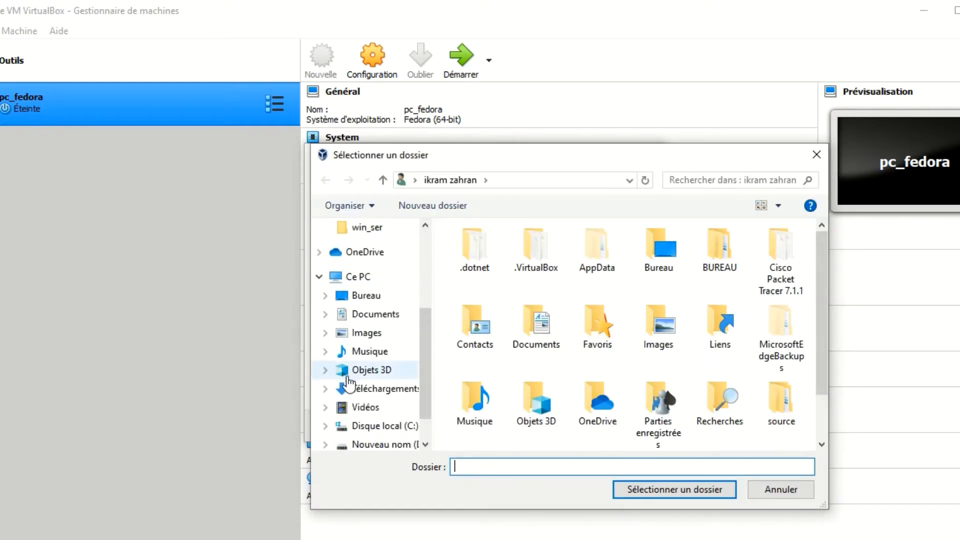
click(371, 444)
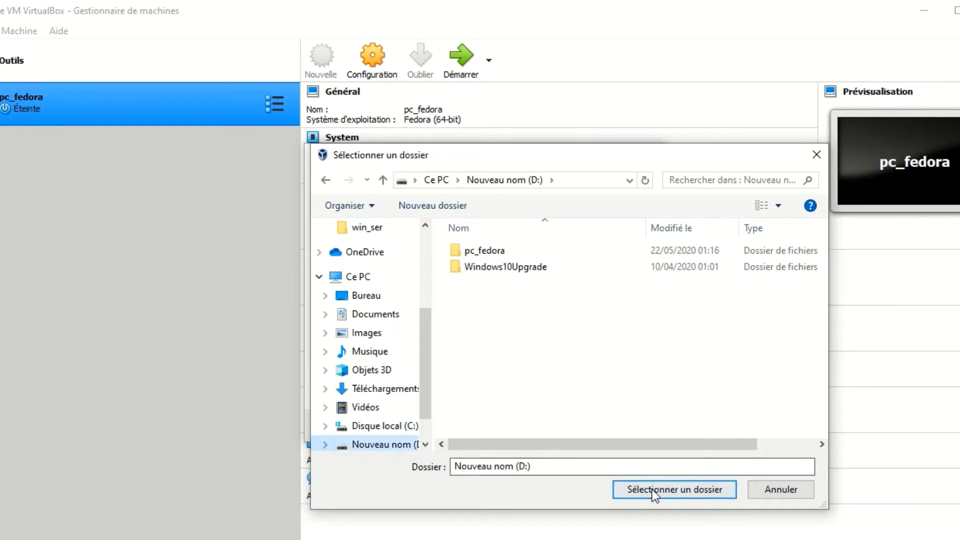
click(652, 490)
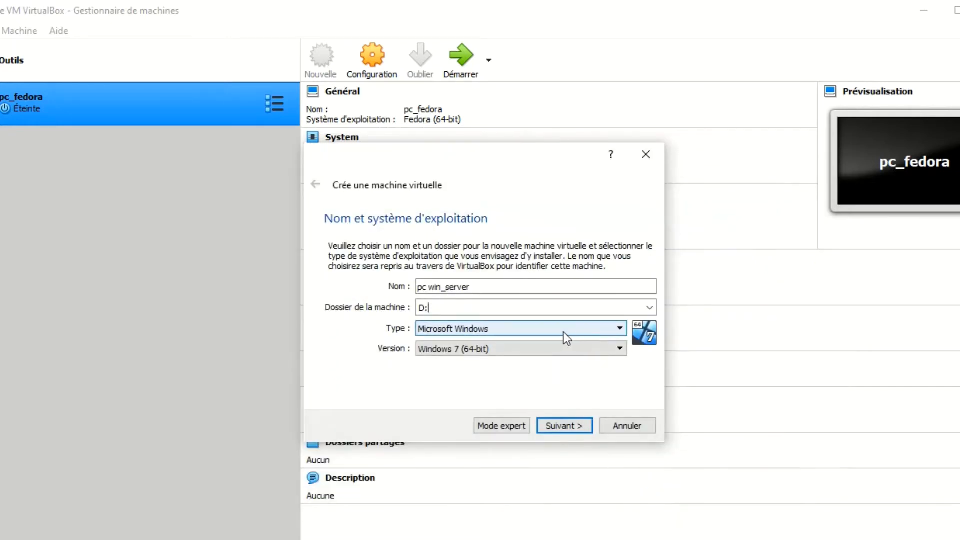
- Choose Windows 10 (64-bit) as the guest version and allocate 1660 MB of memory to the machine
click(578, 350)
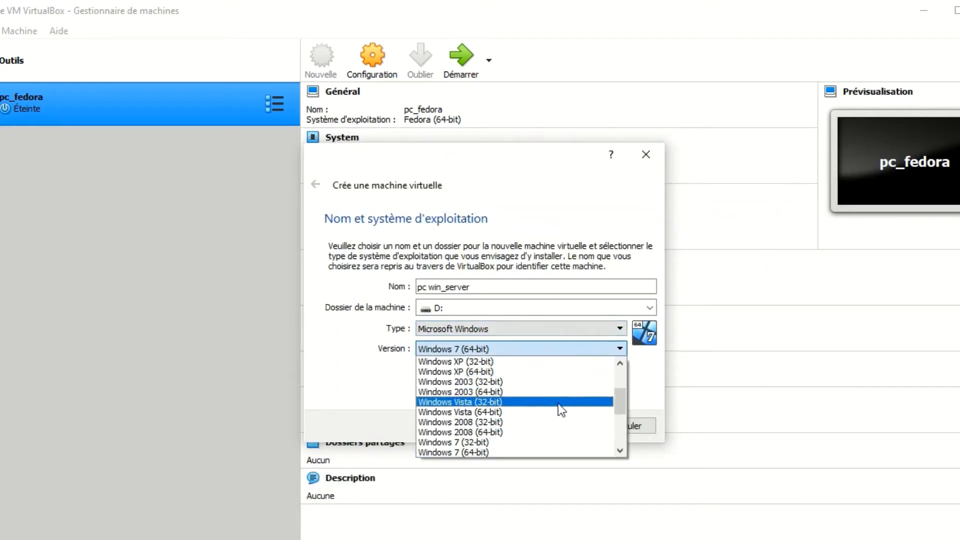
scroll(553, 422, down, 4)
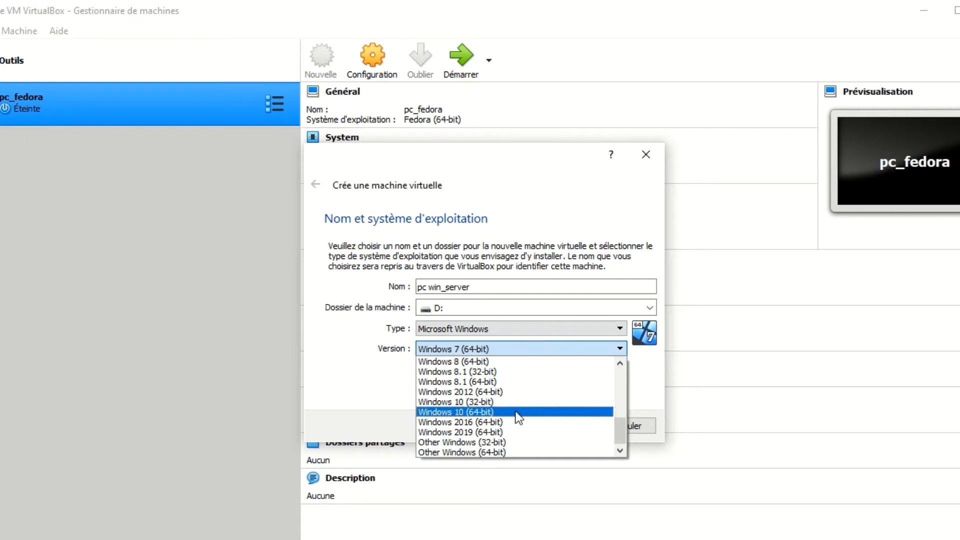
click(516, 413)
click(562, 426)
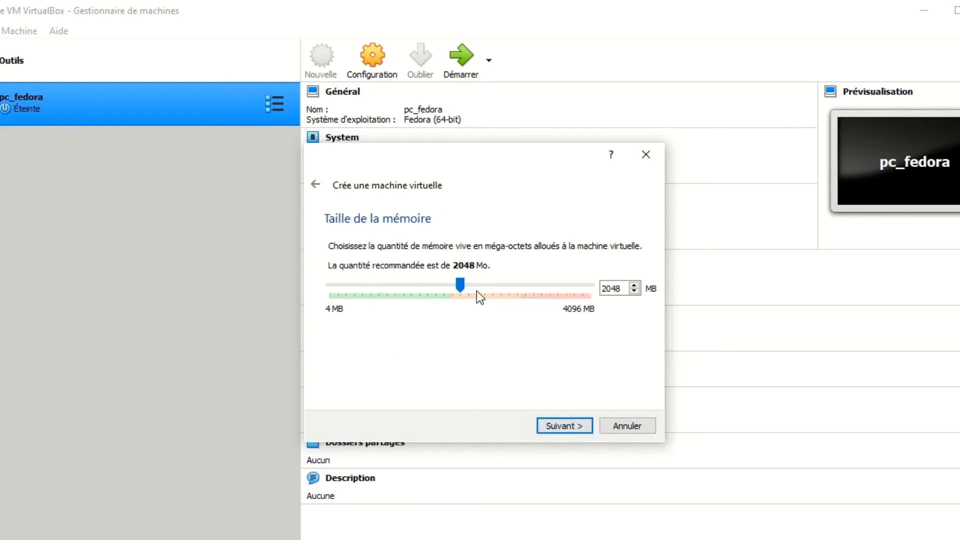
drag(461, 281, 435, 284)
click(562, 427)
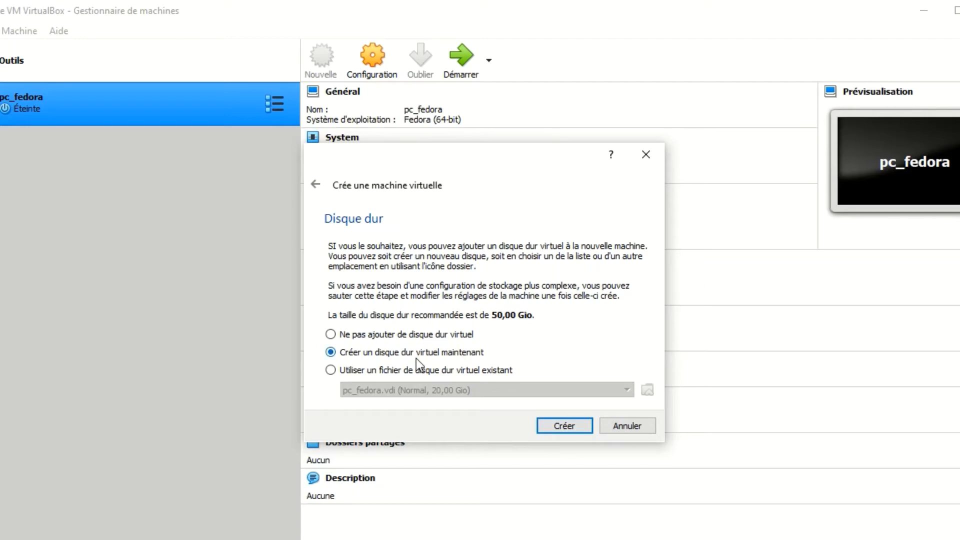
- Create a dynamically allocated 50 GiB VDI hard disk for the machine at D:\pc win_server\pc win_server.vdi
click(562, 427)
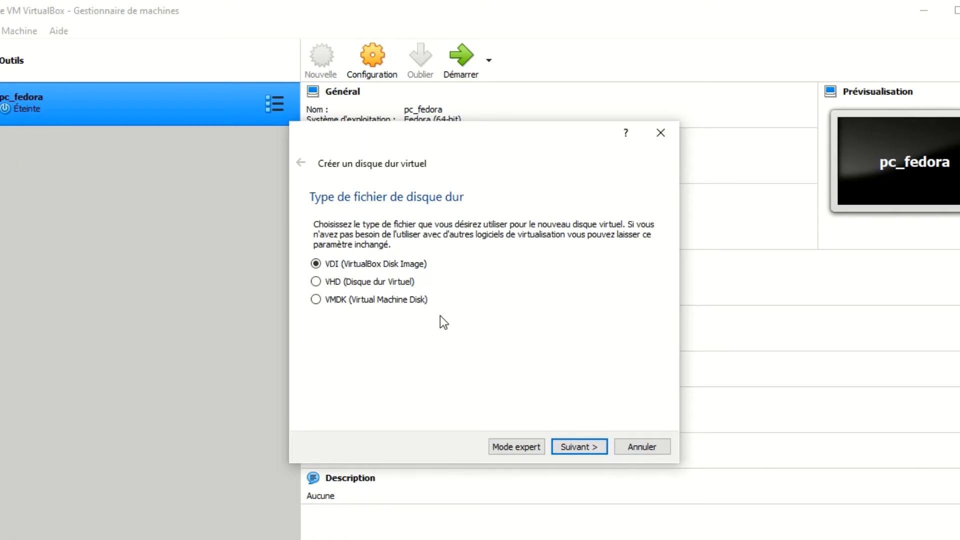
click(586, 445)
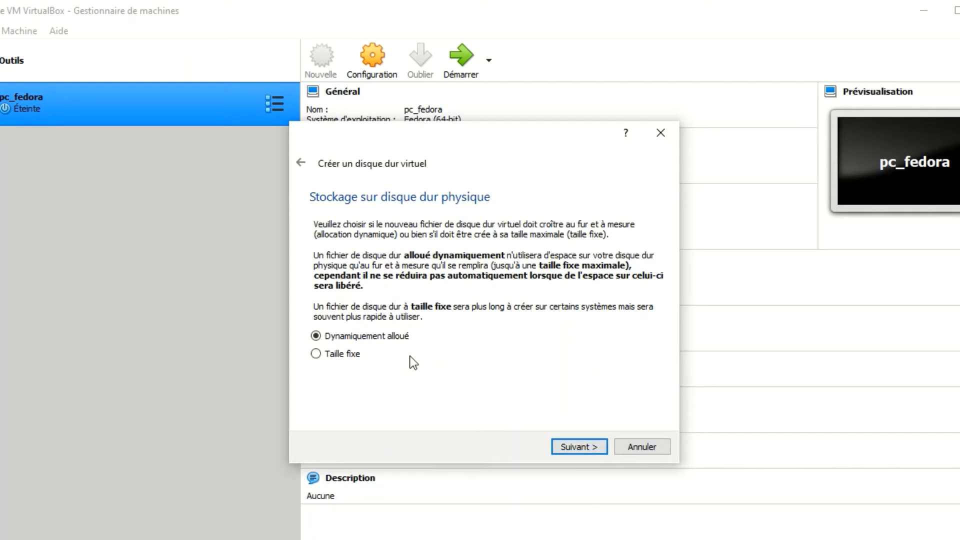
click(584, 447)
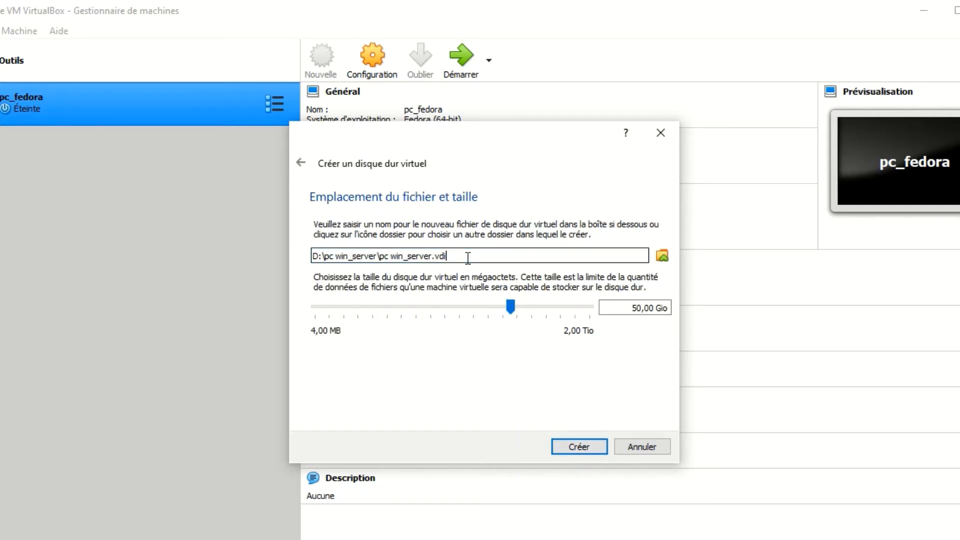
drag(468, 257, 313, 258)
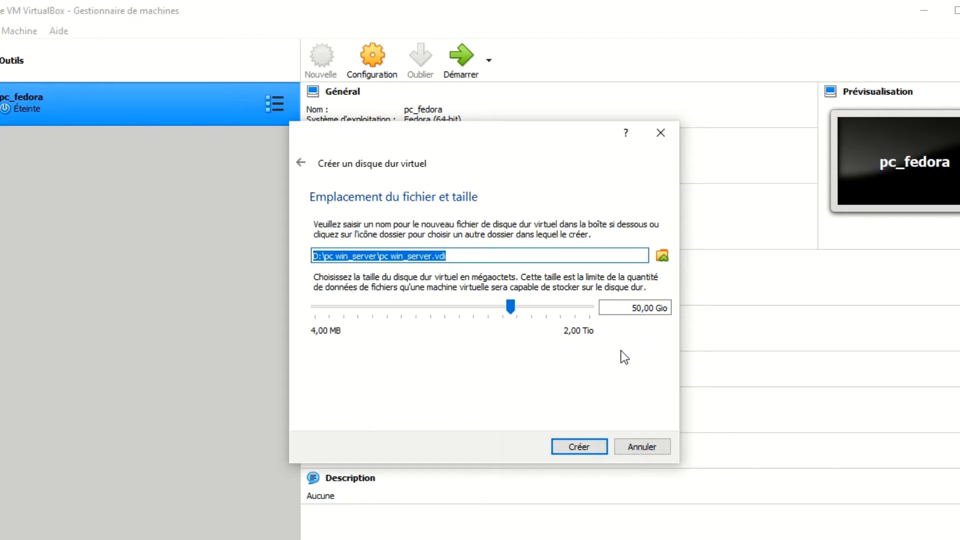
click(589, 449)
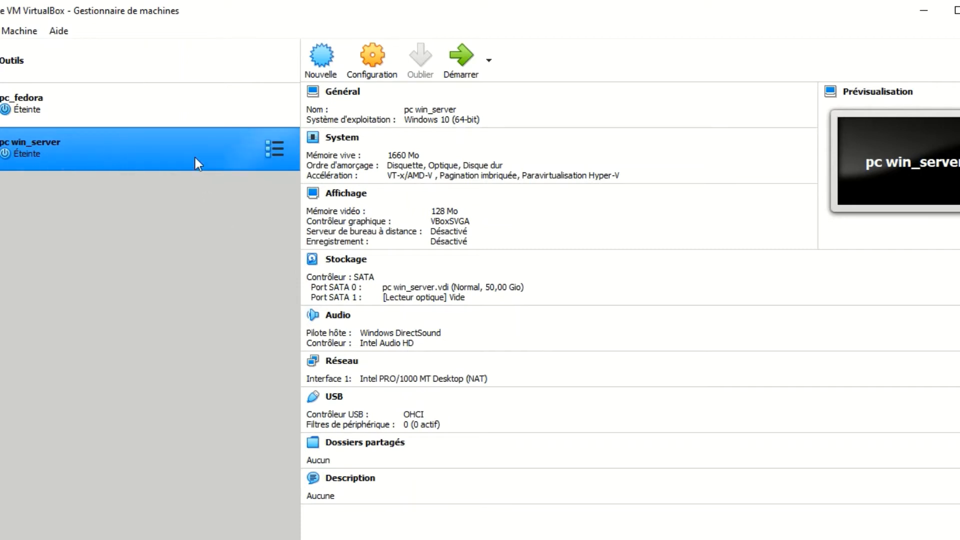
- Start pc win_server with the 9600.17050.WINBLUE_REFRESH Windows Server ISO from drive D: as its startup disk
click(463, 68)
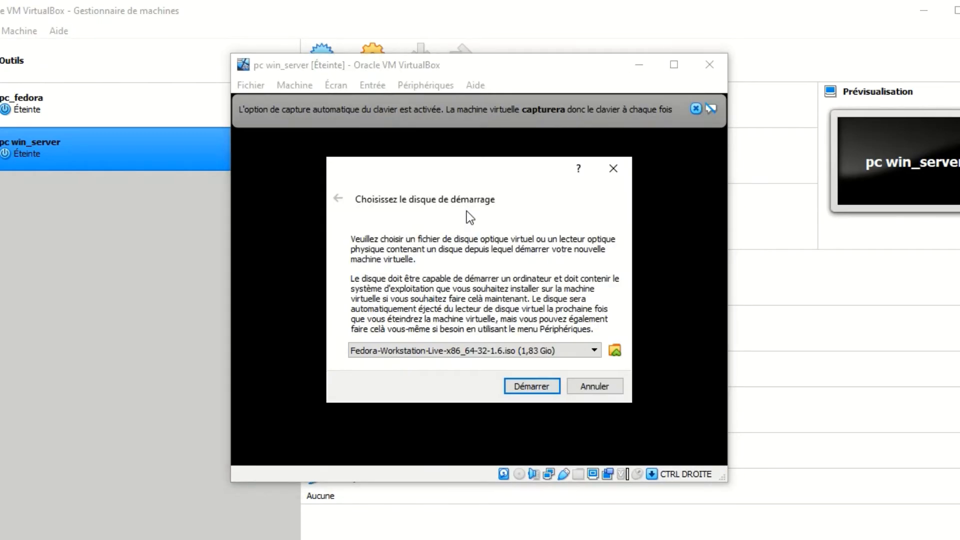
click(615, 351)
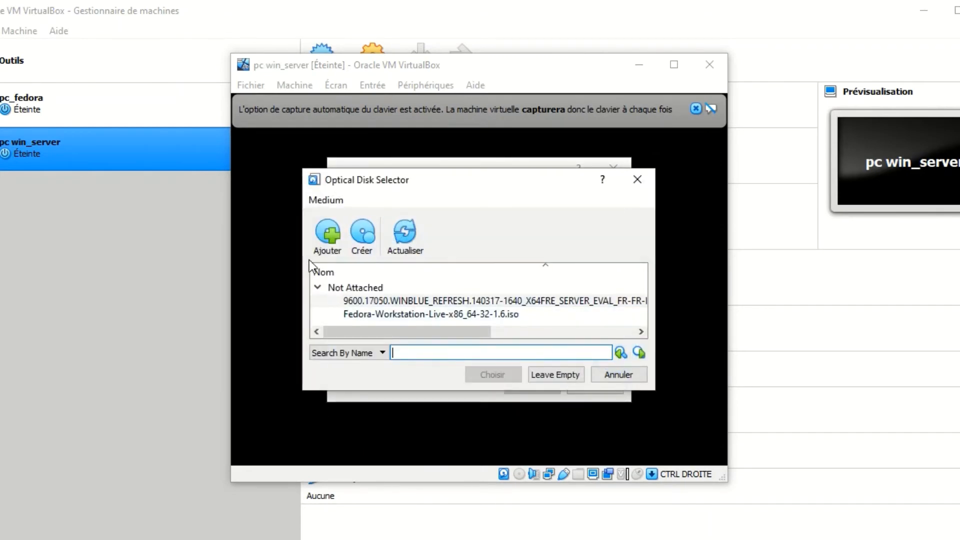
click(338, 233)
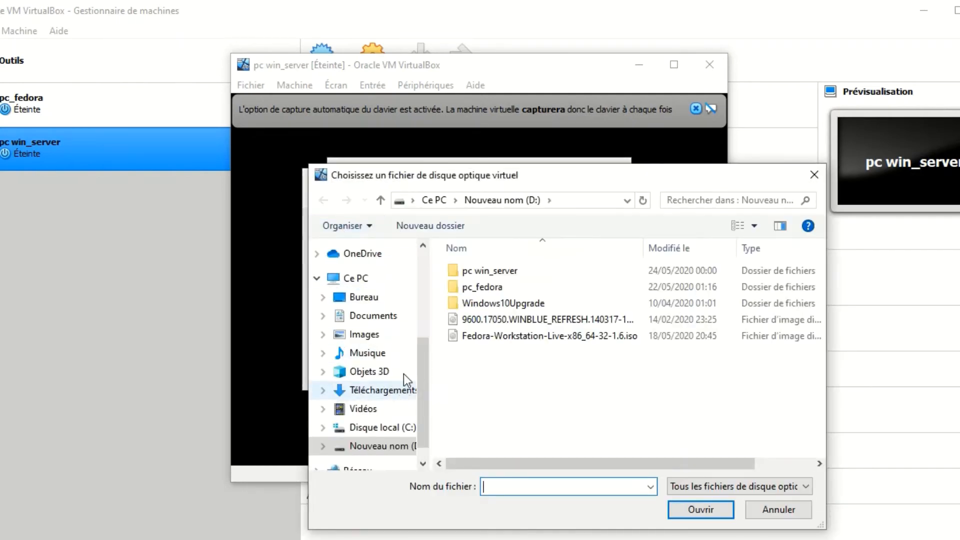
click(535, 319)
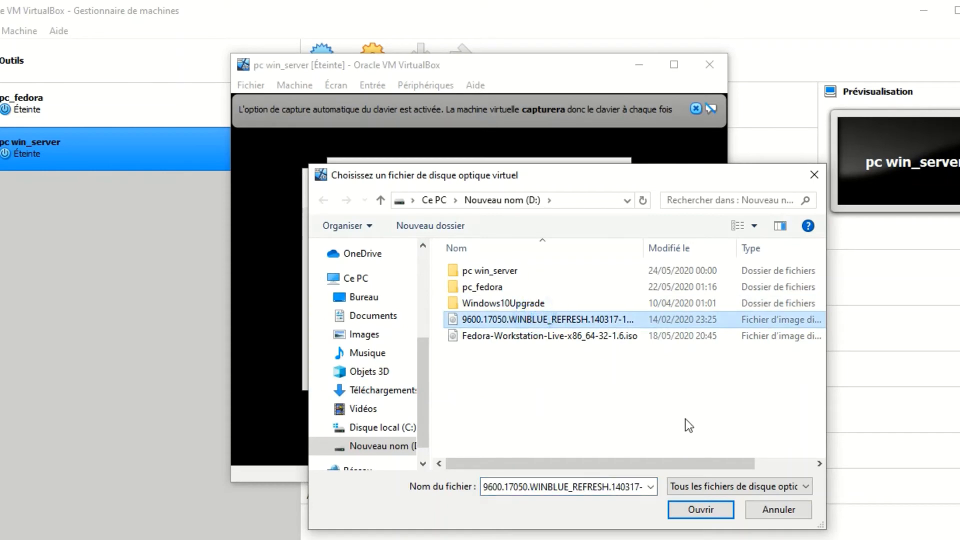
click(698, 510)
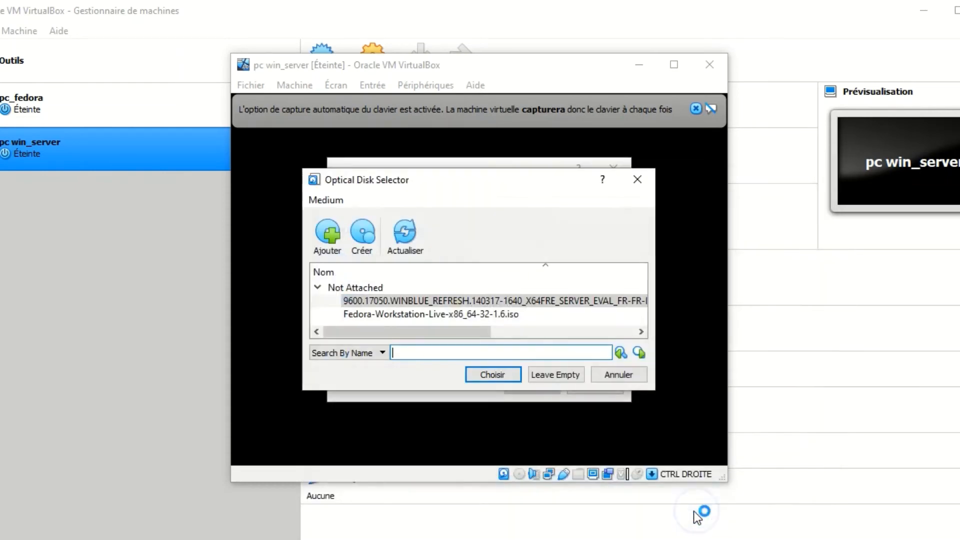
click(495, 371)
click(524, 386)
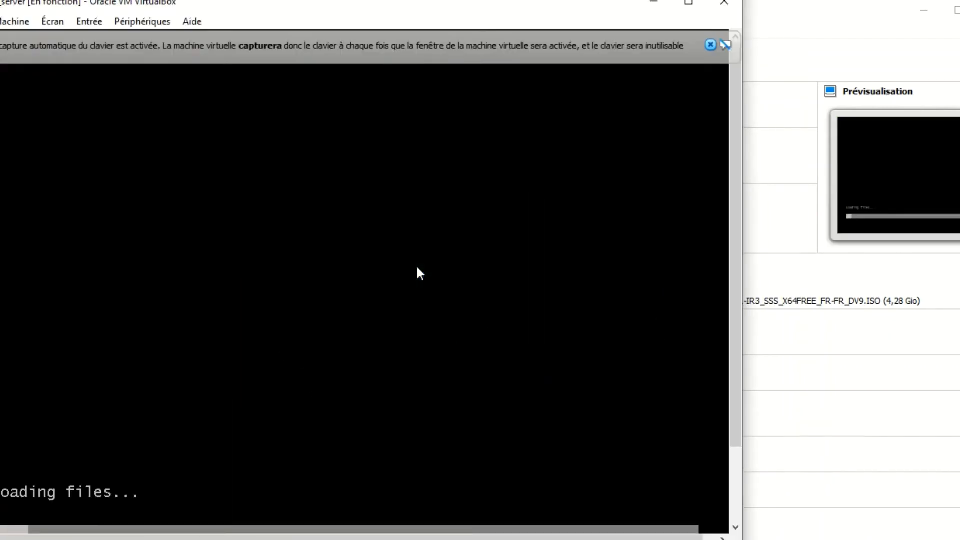
- Dismiss the keyboard-capture and mouse-integration notices and reposition the running machine's window so it is fully visible
drag(359, 11, 416, 8)
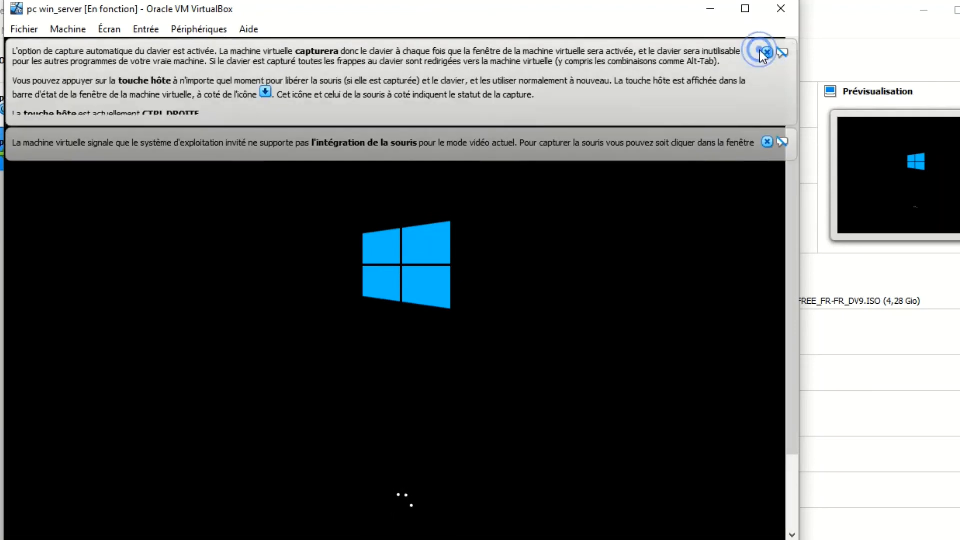
click(765, 52)
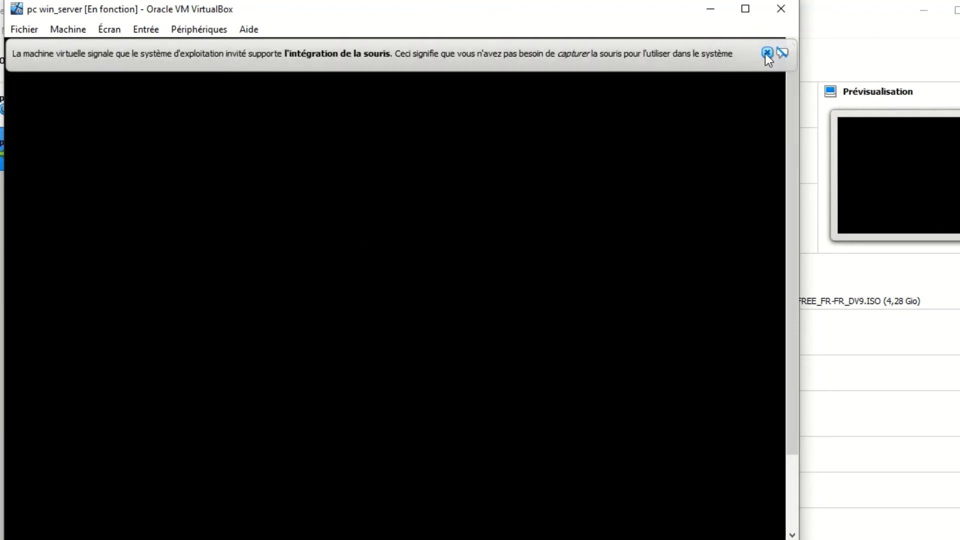
click(766, 53)
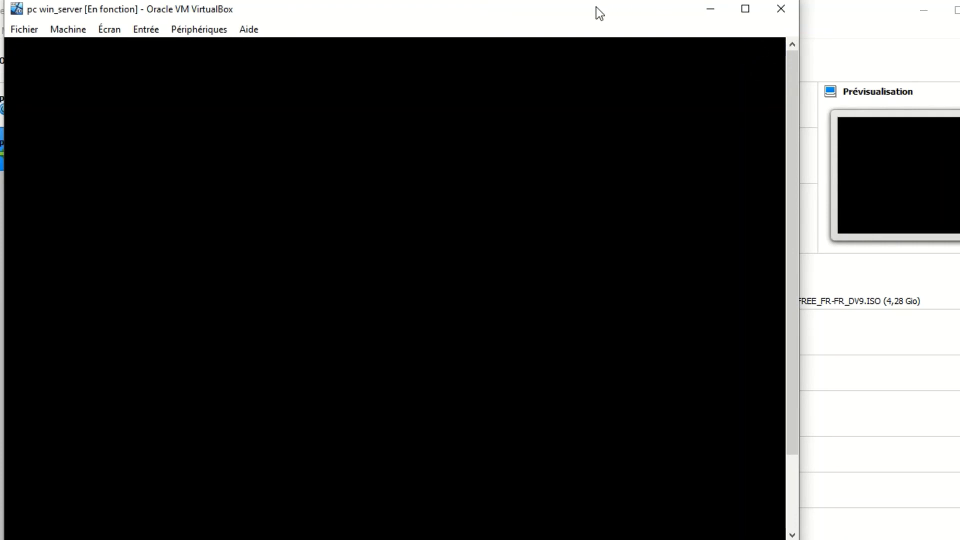
drag(596, 7, 664, 7)
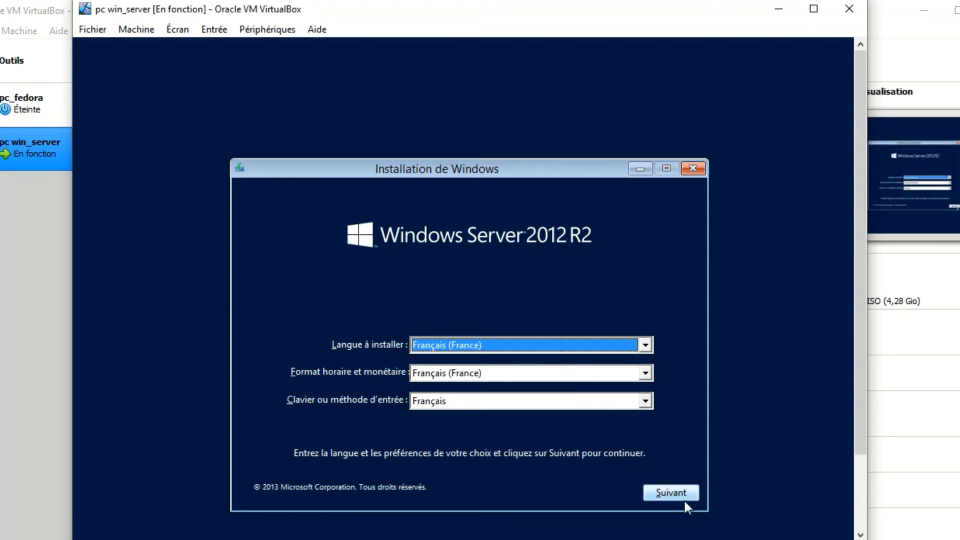
- Begin the Windows installation with the French language settings and choose the Windows Server 2012 R2 Standard edition with graphical interface
click(669, 495)
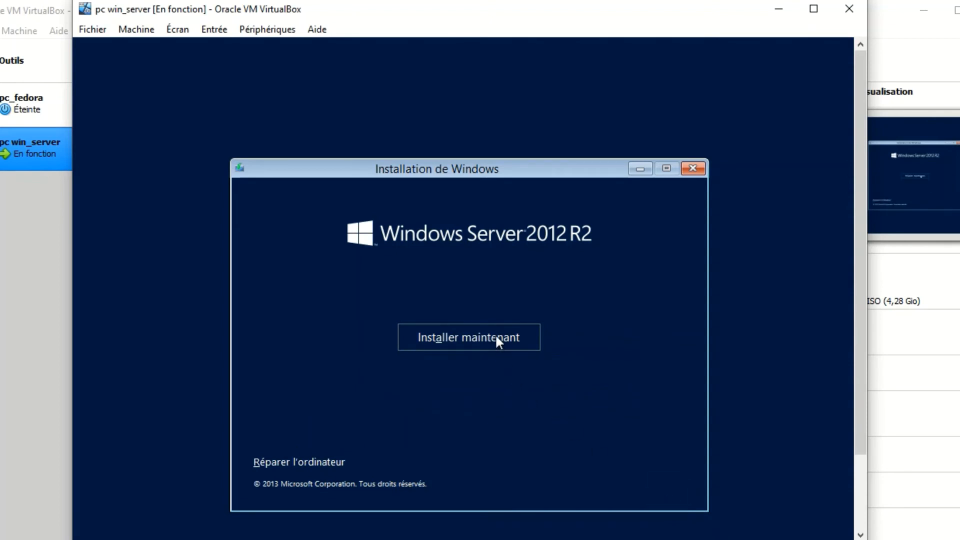
click(495, 337)
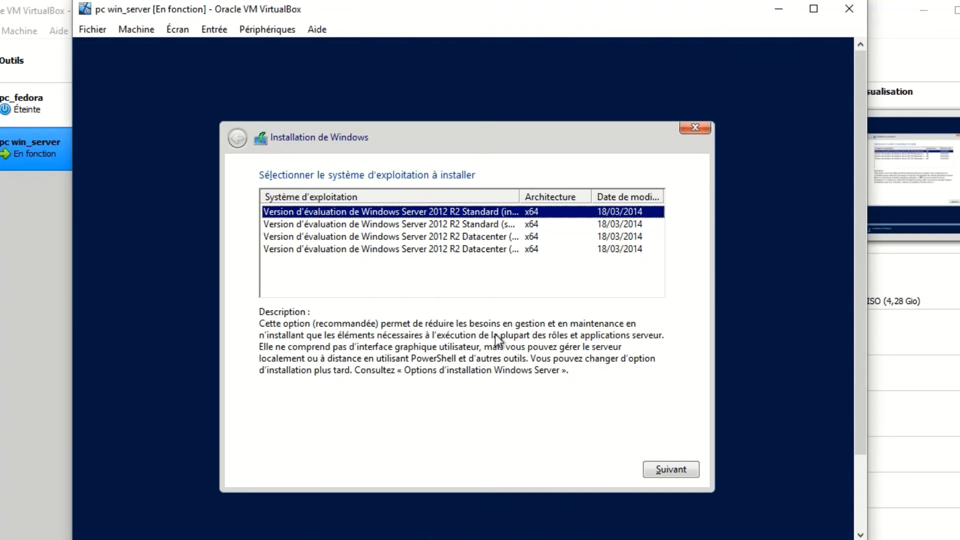
click(425, 225)
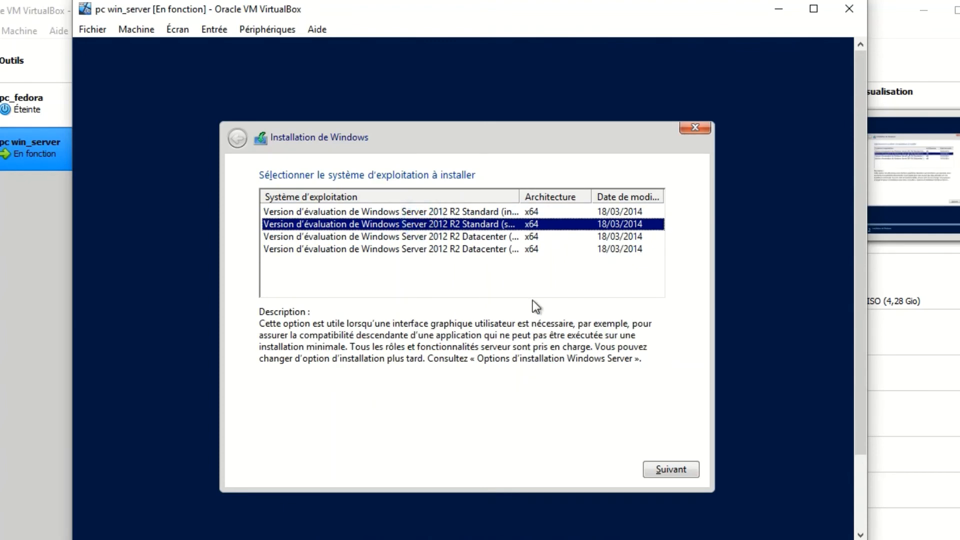
click(684, 471)
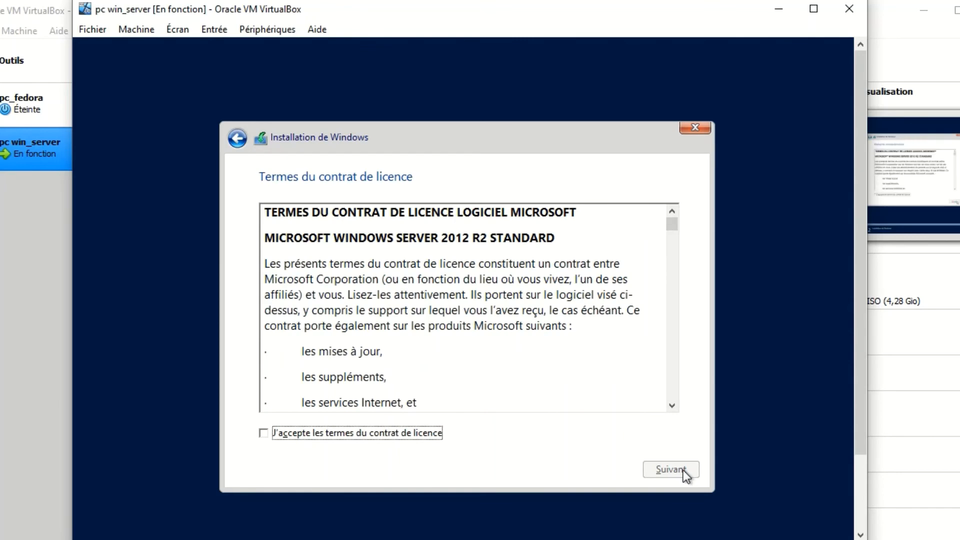
- Accept the licence terms and choose the custom installation type
click(262, 434)
click(654, 467)
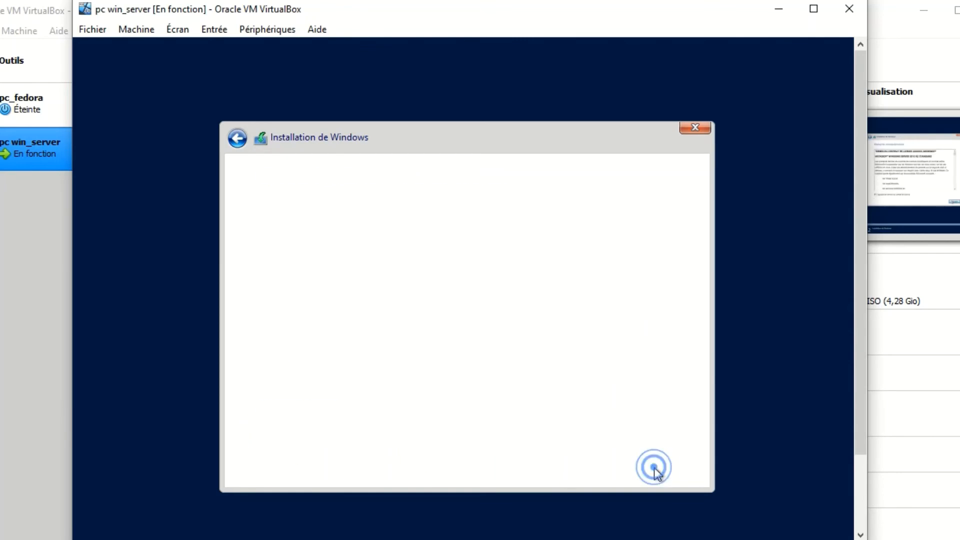
click(446, 340)
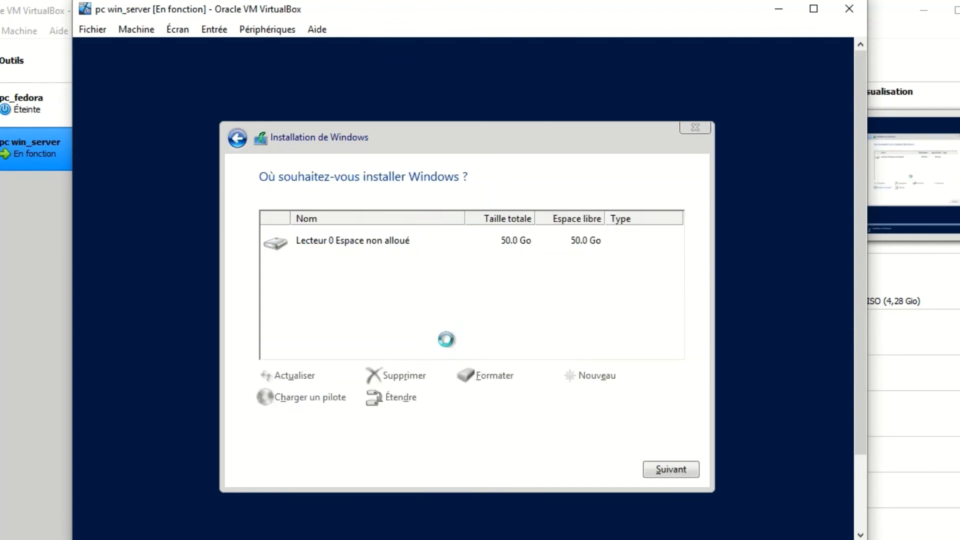
- Create a 51200 MB partition on the unallocated space of Lecteur 0, allowing the additional system partitions
click(598, 375)
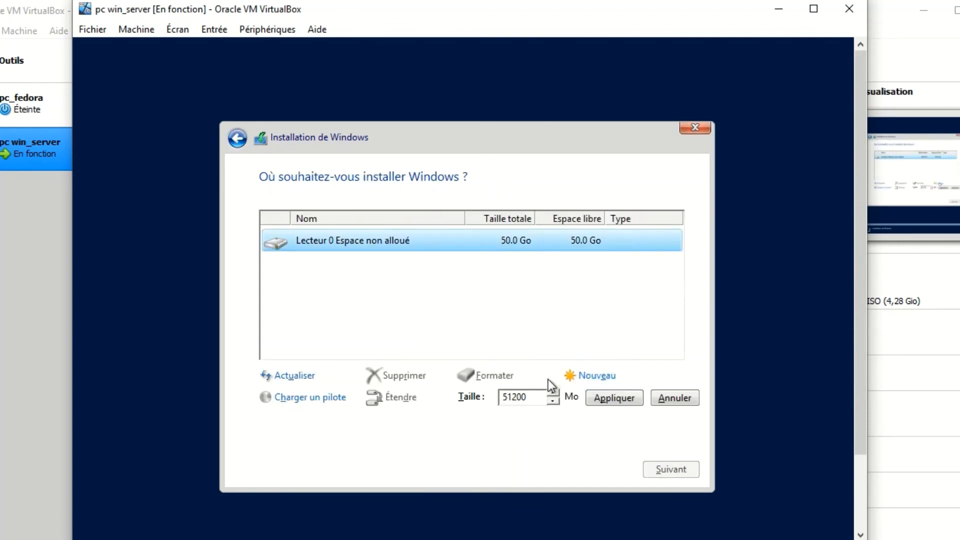
click(599, 397)
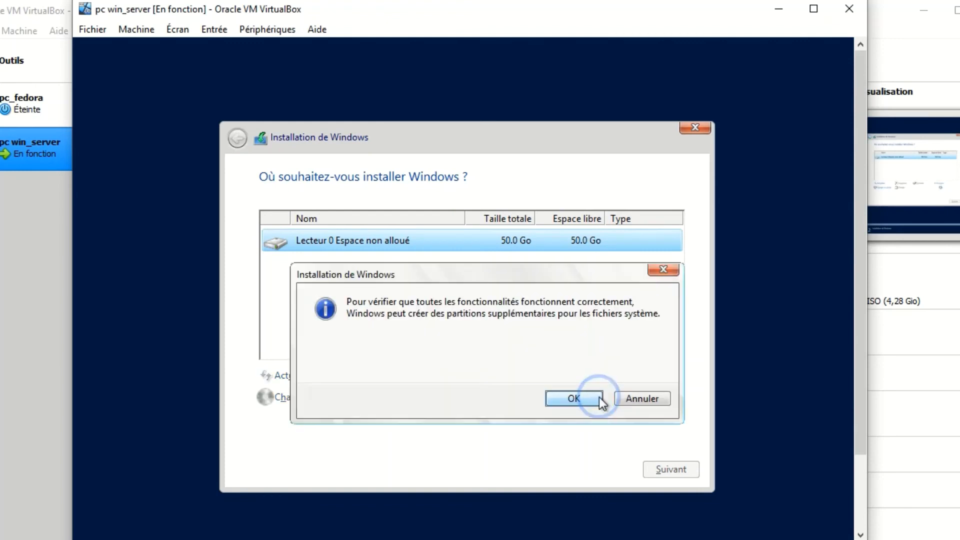
click(564, 401)
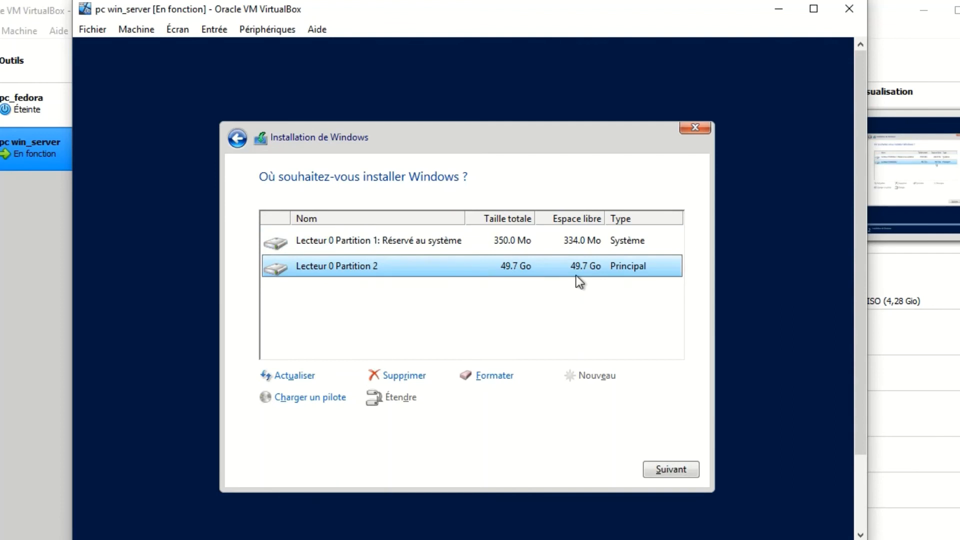
- Delete Partition 2 of Lecteur 0 and confirm the loss of its data
click(572, 250)
click(574, 266)
click(393, 375)
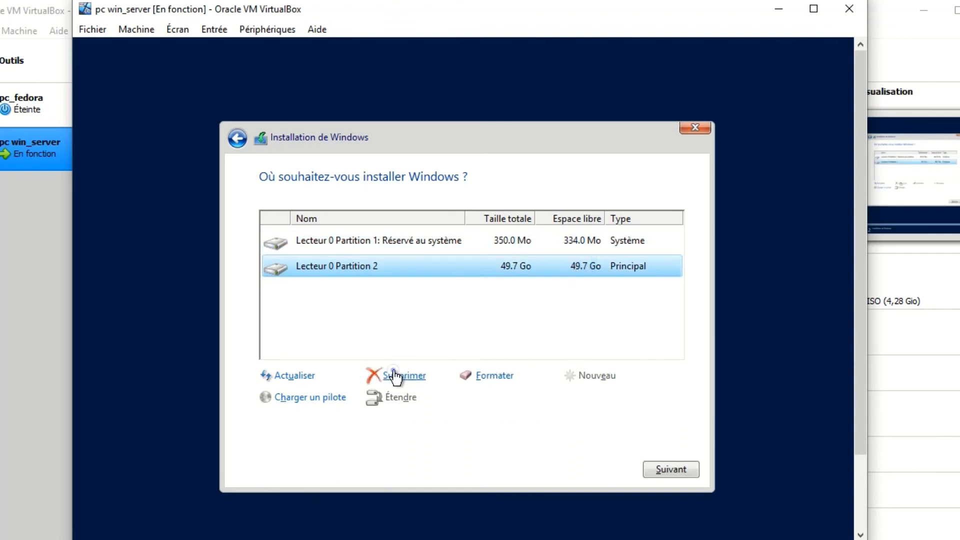
click(584, 399)
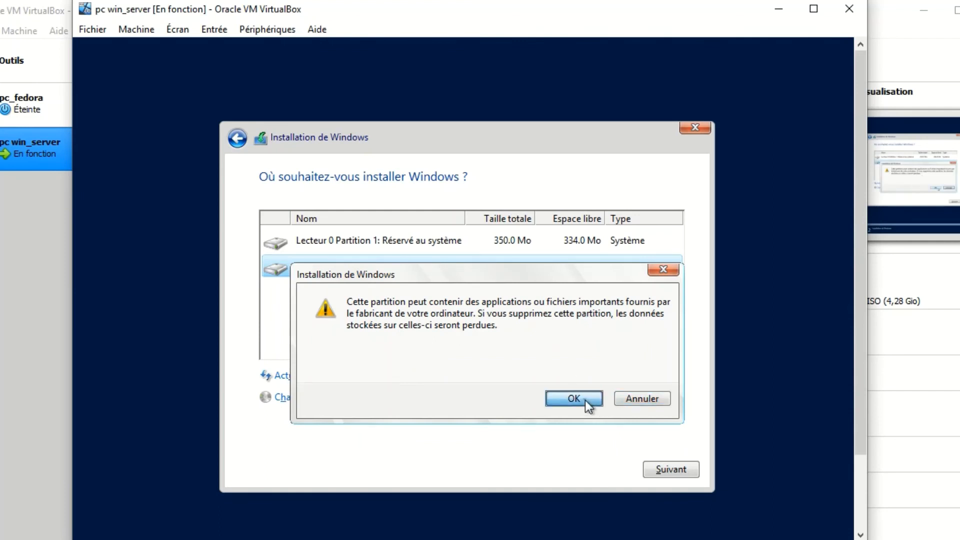
- Create a partition of about 32.1 Go on the unallocated space of Lecteur 0 and start installing Windows on it
click(575, 263)
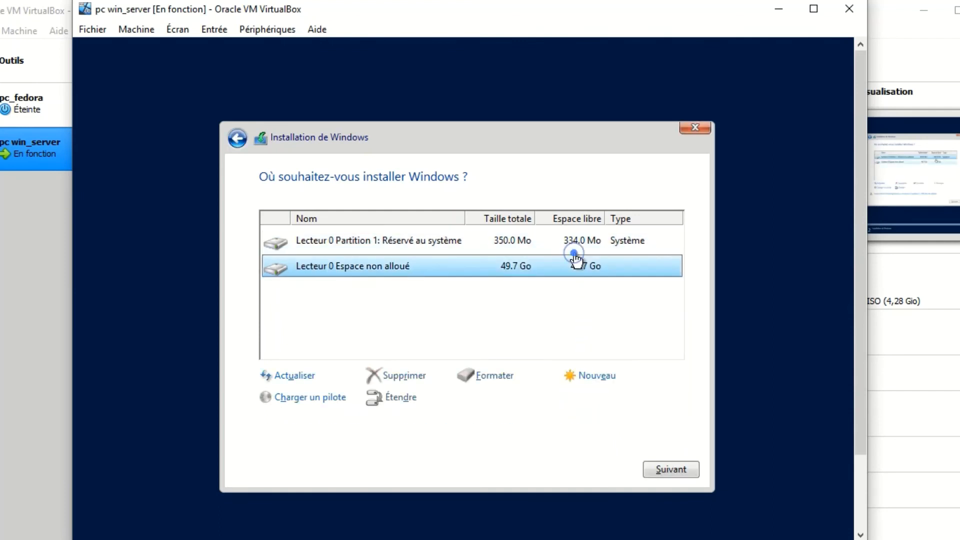
click(598, 376)
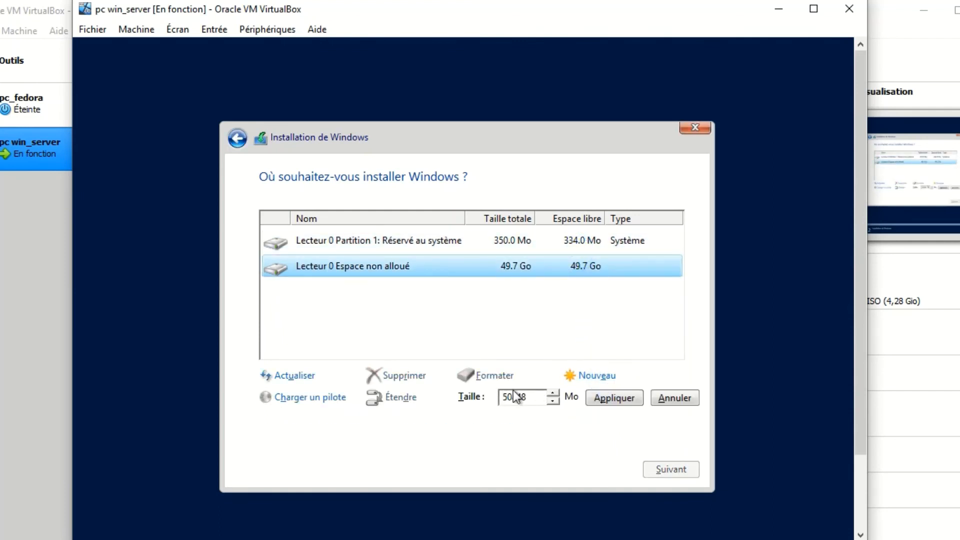
key(Delete)
key(Delete)
text(32)
click(622, 398)
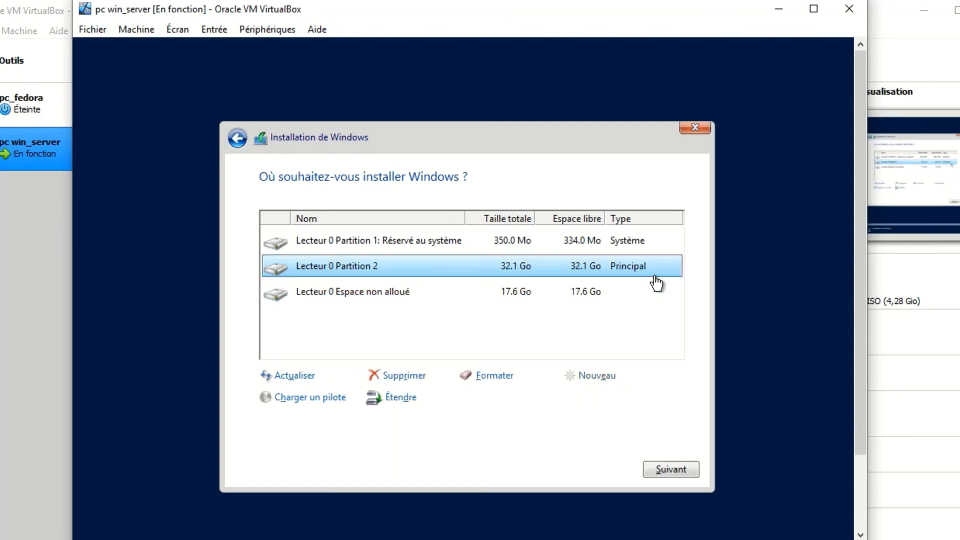
click(671, 470)
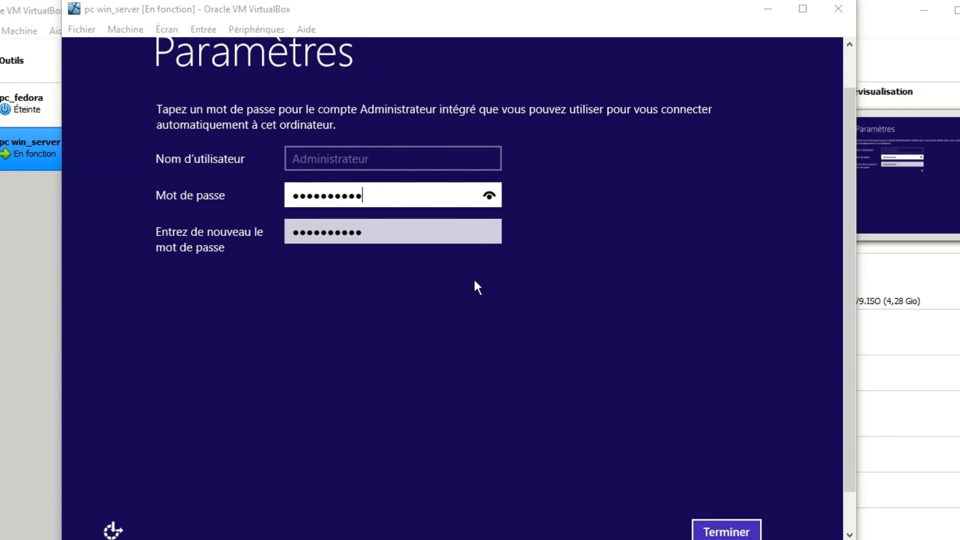
- Finish the Administrateur password setup and send Ctrl-Alt-Del to the virtual machine to reach the sign-in screen
click(720, 520)
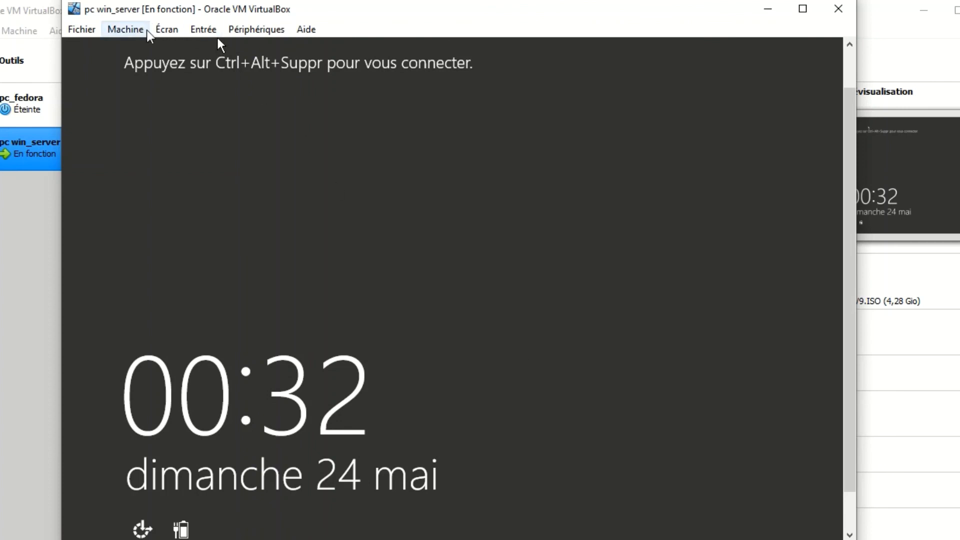
click(169, 29)
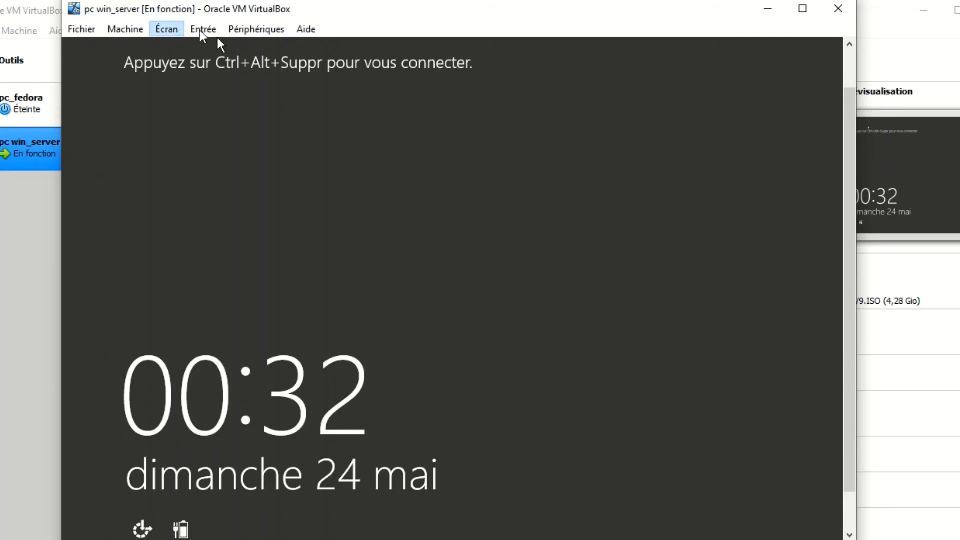
click(200, 30)
click(202, 30)
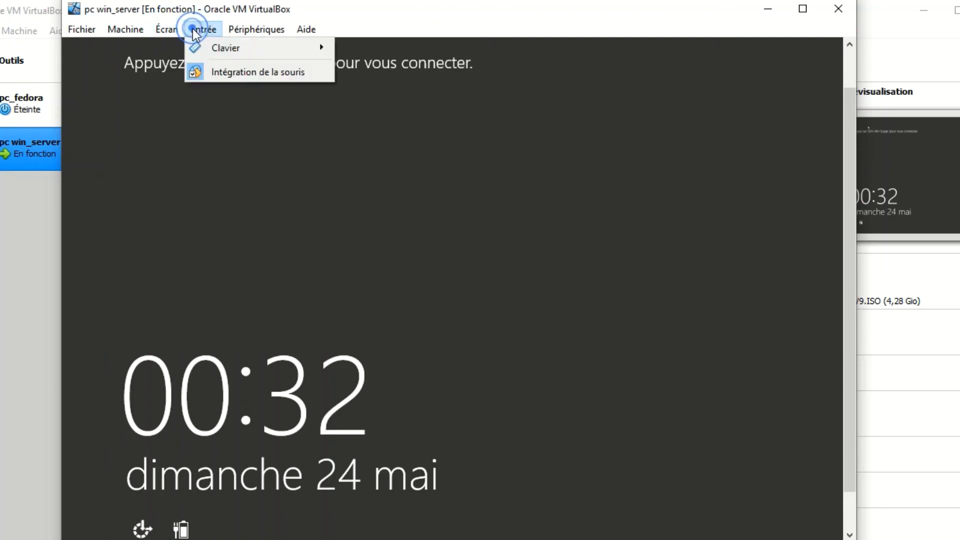
click(208, 46)
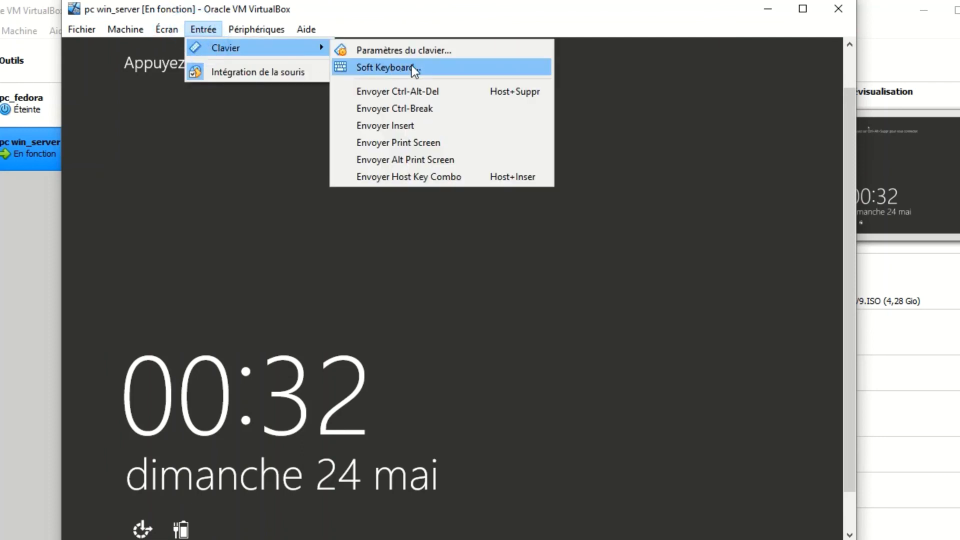
click(452, 95)
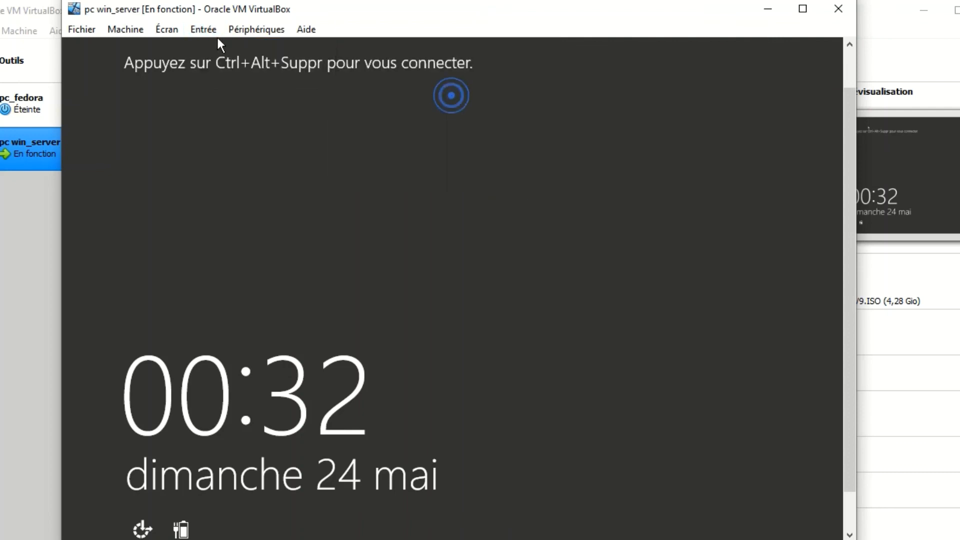
- Sign in to the Administrateur account with the account password and cancel the unexpected shutdown report
text(a)
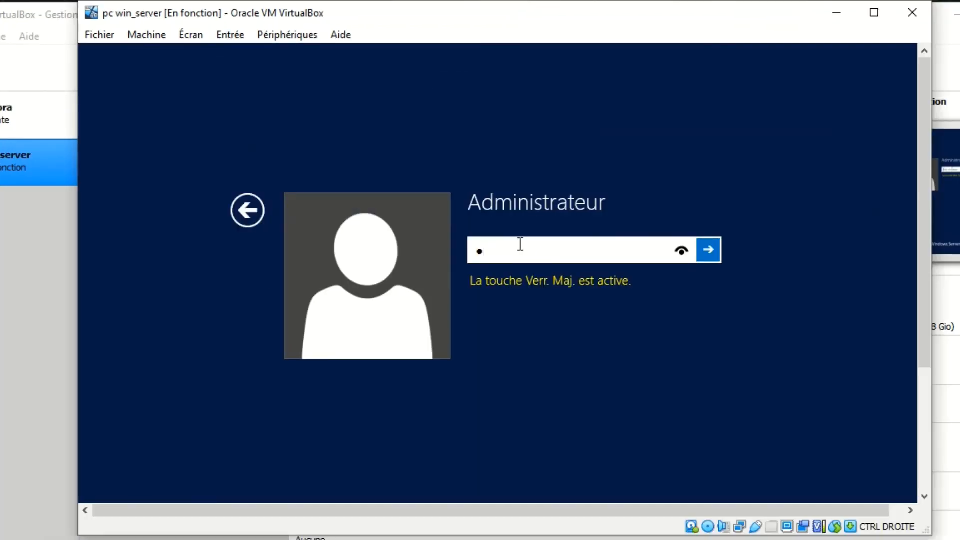
key(Caps_Lock)
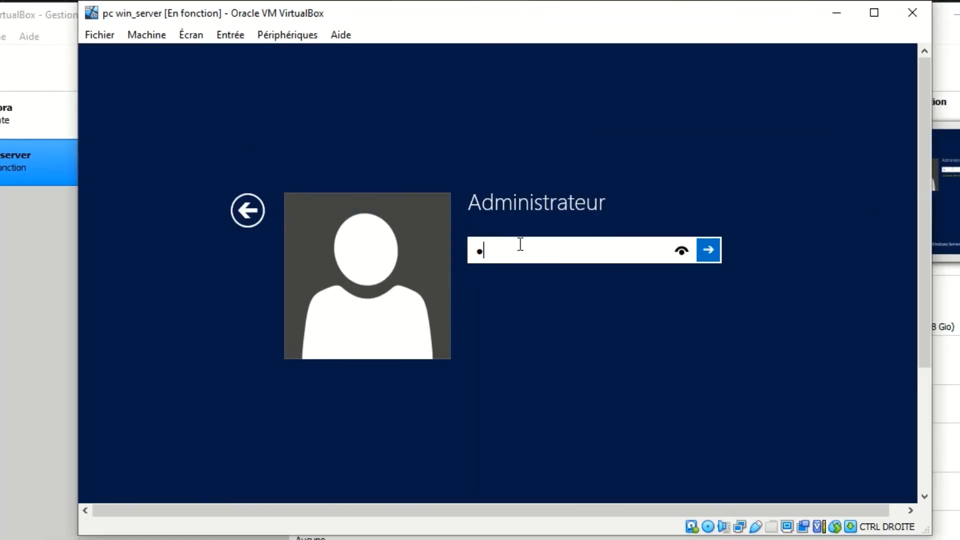
text(dmin12345)
key(Return)
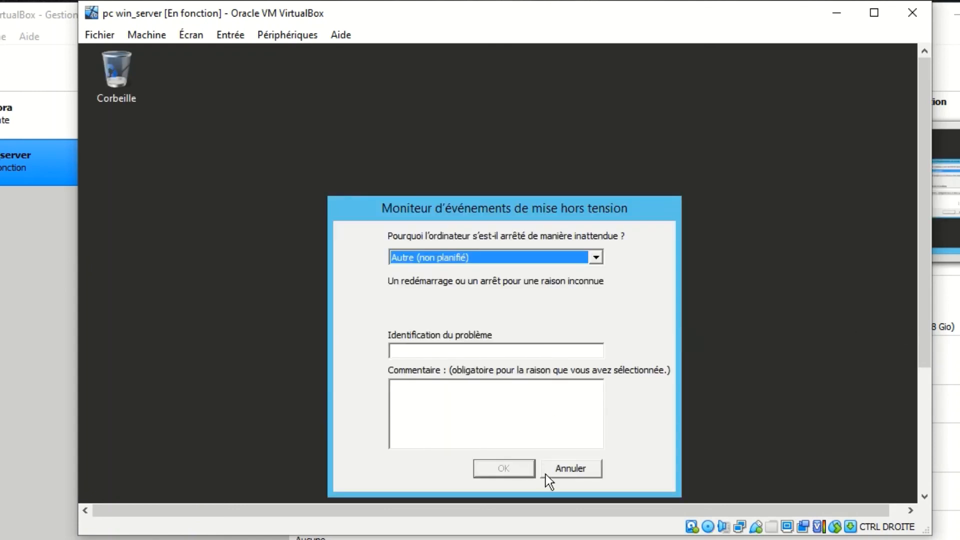
click(564, 468)
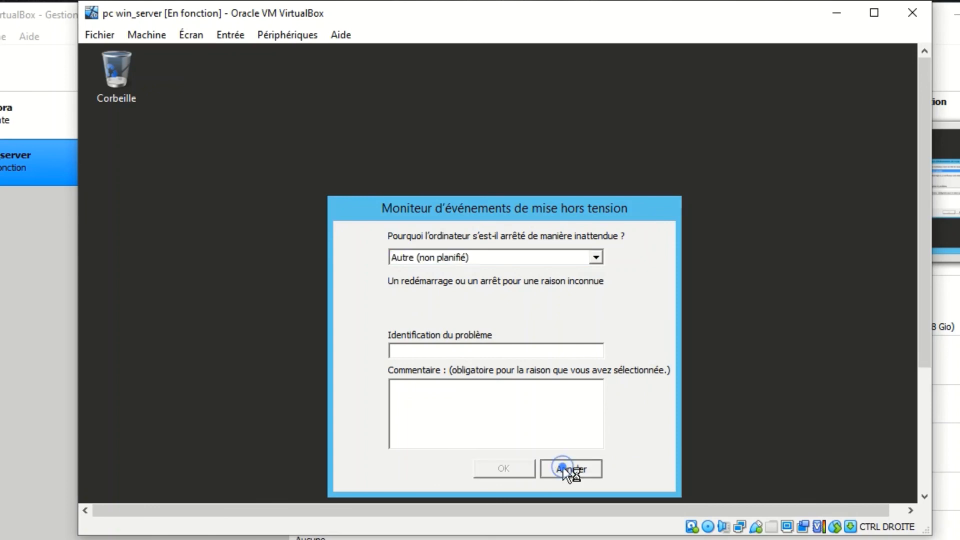